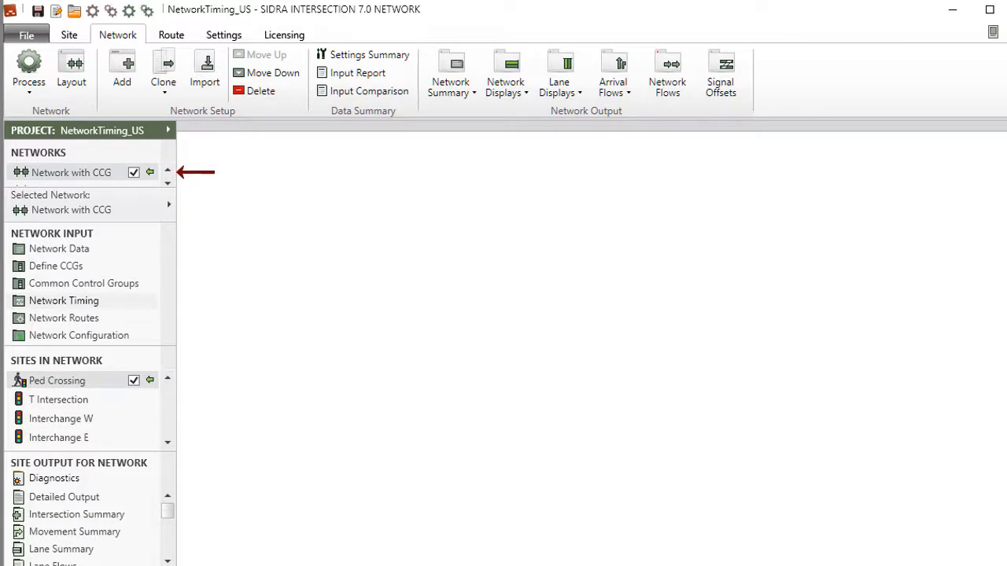
# Step: Display the layout of Network with CCG and open the network timing settings
pyautogui.click(71, 71)
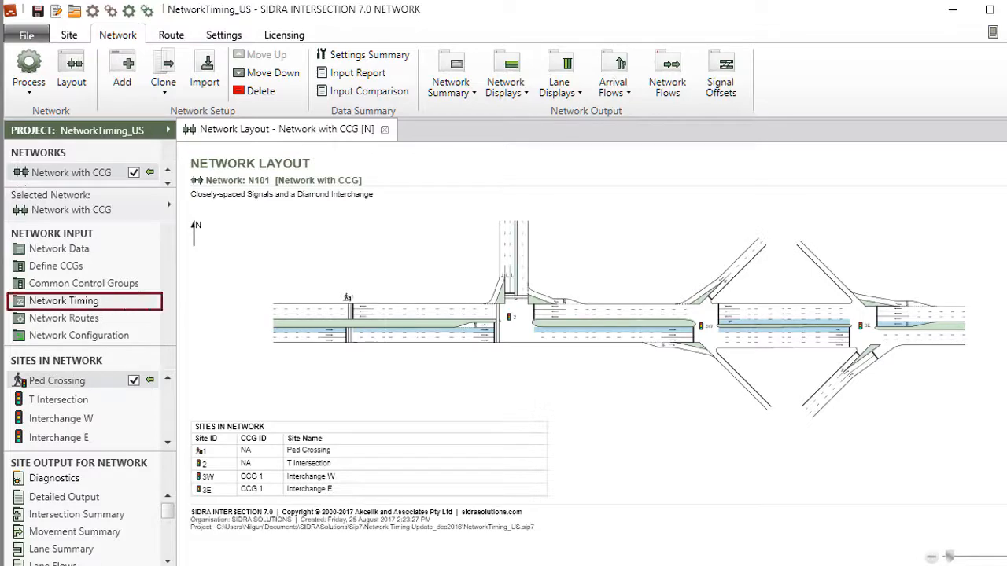
pyautogui.click(56, 303)
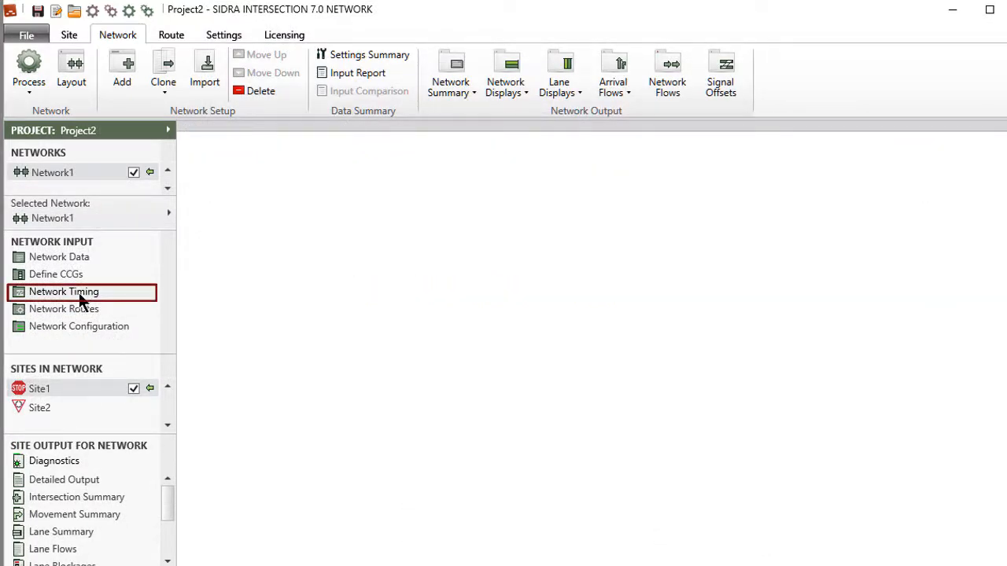
pyautogui.click(78, 292)
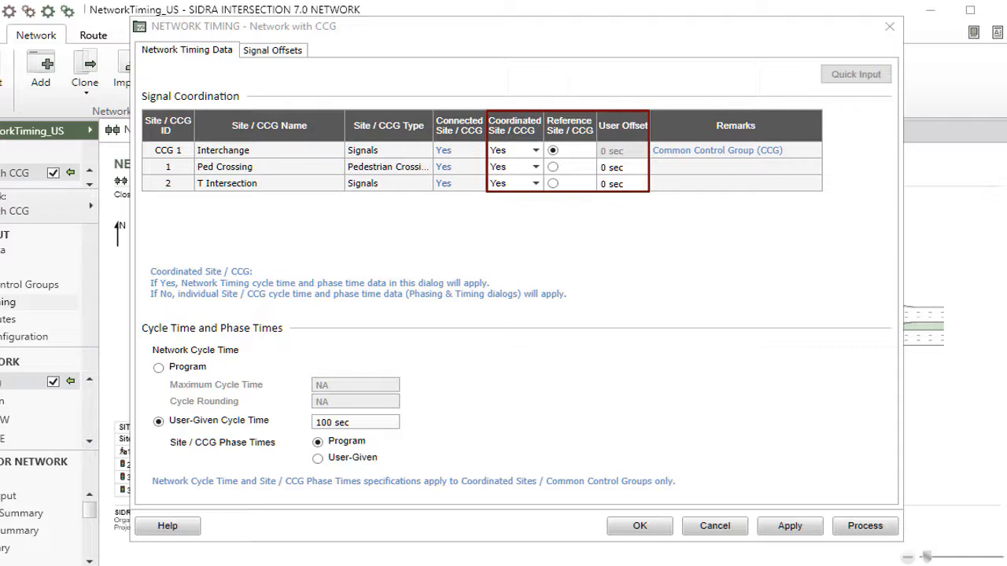
# Step: Set the user offsets to 10 sec for Ped Crossing and 20 sec for T Intersection
pyautogui.click(622, 167)
pyautogui.click(622, 167)
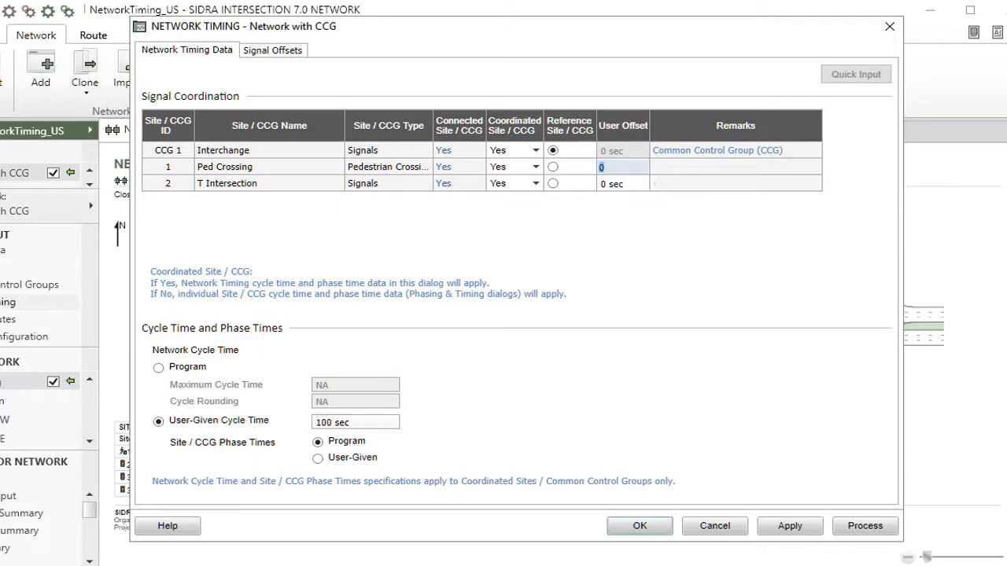
pyautogui.write('10')
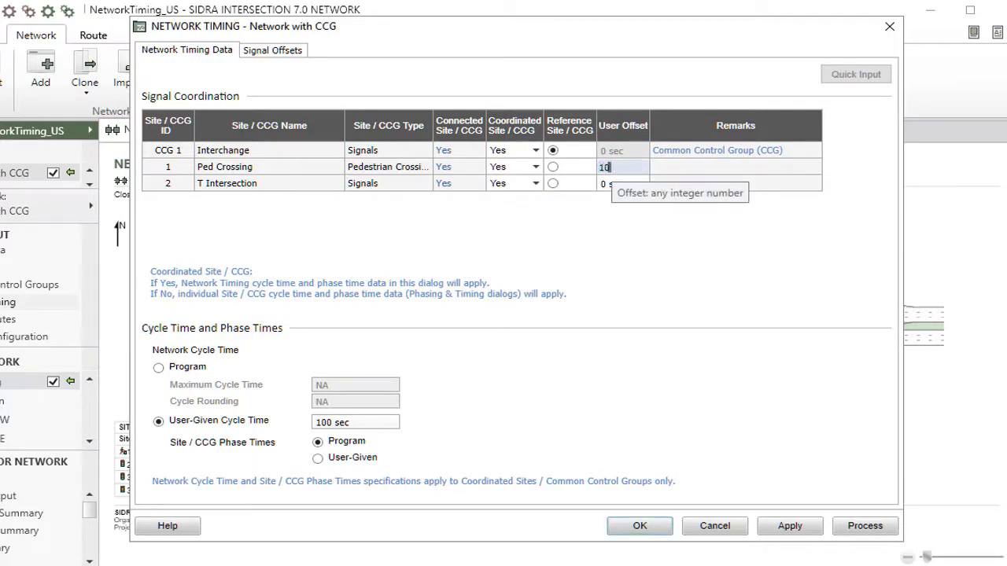
pyautogui.click(621, 184)
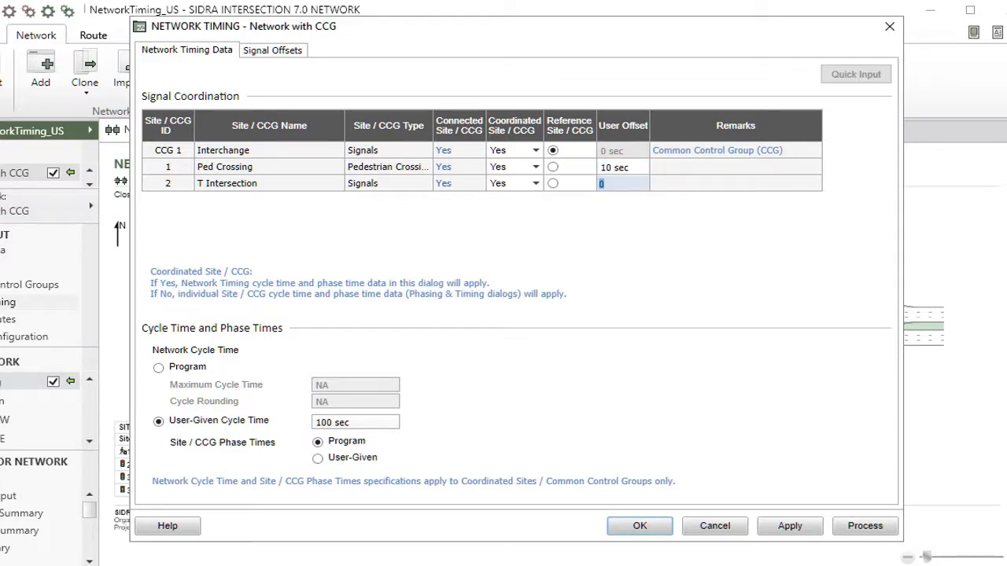
pyautogui.write('20')
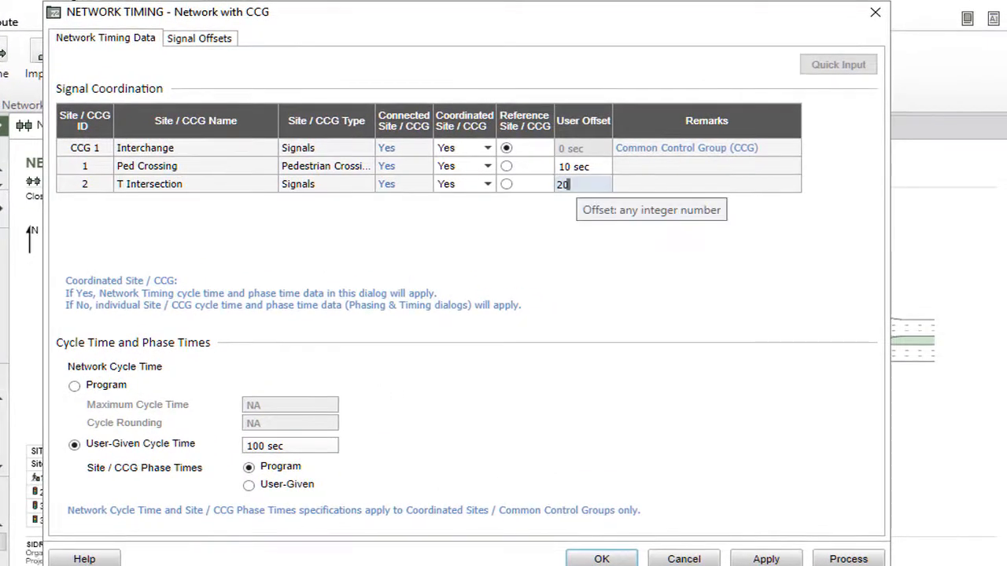
pyautogui.press('Return')
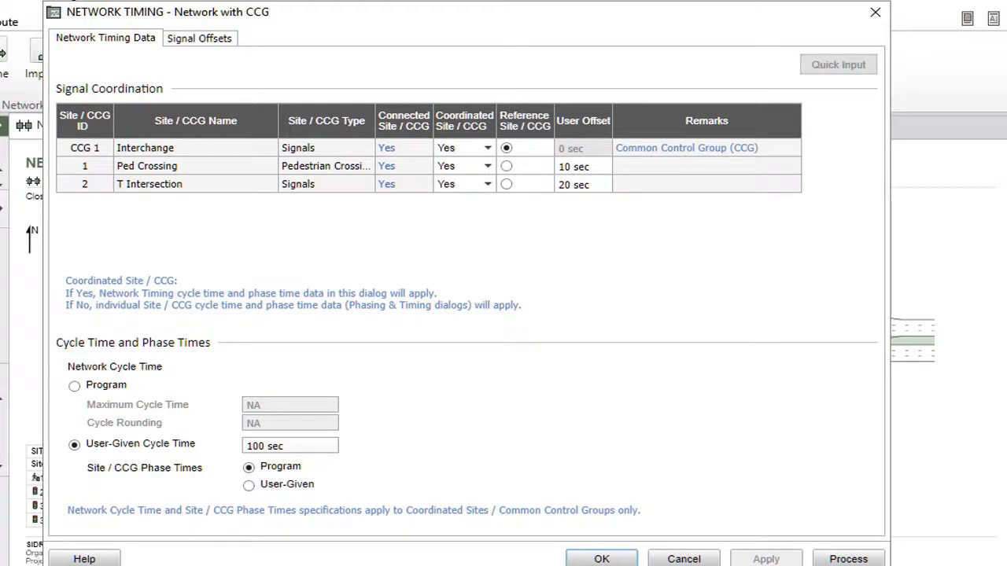
# Step: Set the Coordinated Site / CCG option of T Intersection to No
pyautogui.click(488, 184)
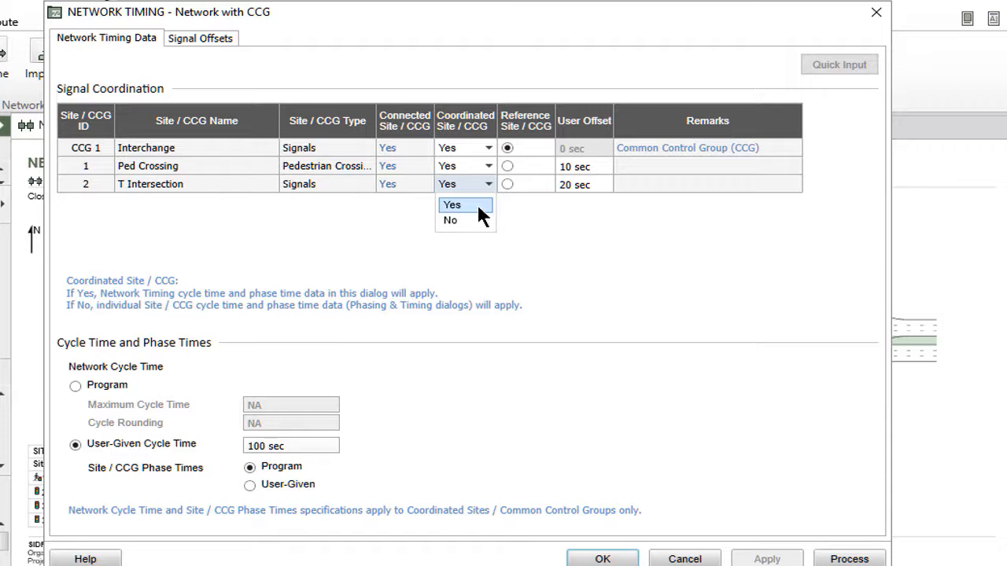
pyautogui.click(478, 206)
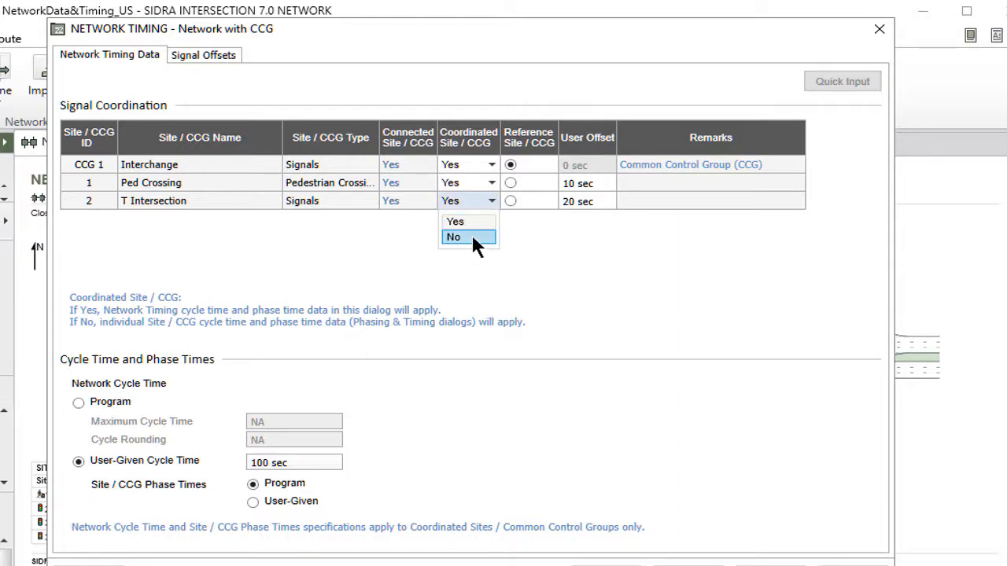
pyautogui.click(470, 236)
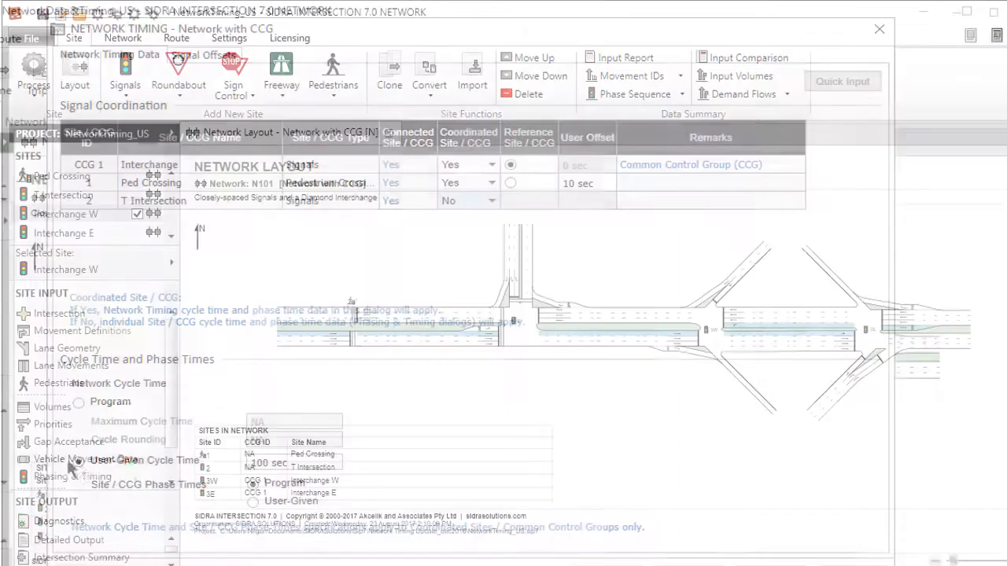
# Step: Examine the signals settings in the vehicle movement data of Interchange W
pyautogui.click(127, 518)
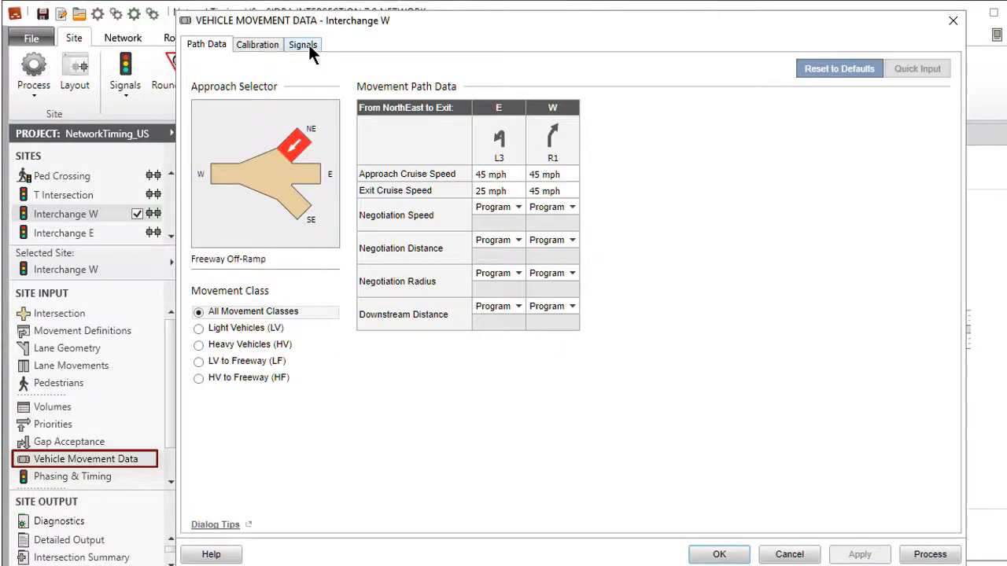
pyautogui.click(308, 45)
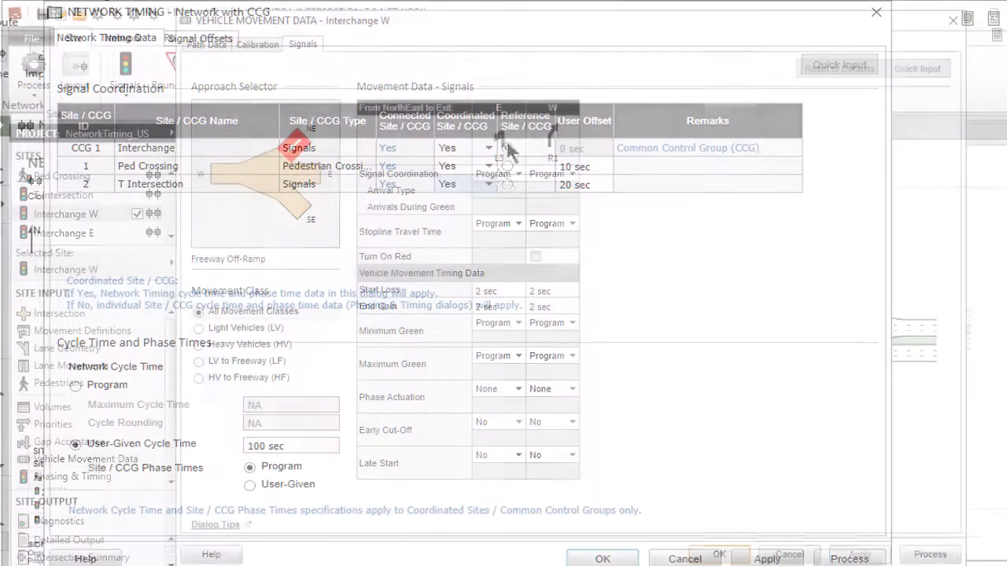
# Step: Try excluding T Intersection from the network's signal coordination by choosing No for Coordinated Site / CCG
pyautogui.click(487, 180)
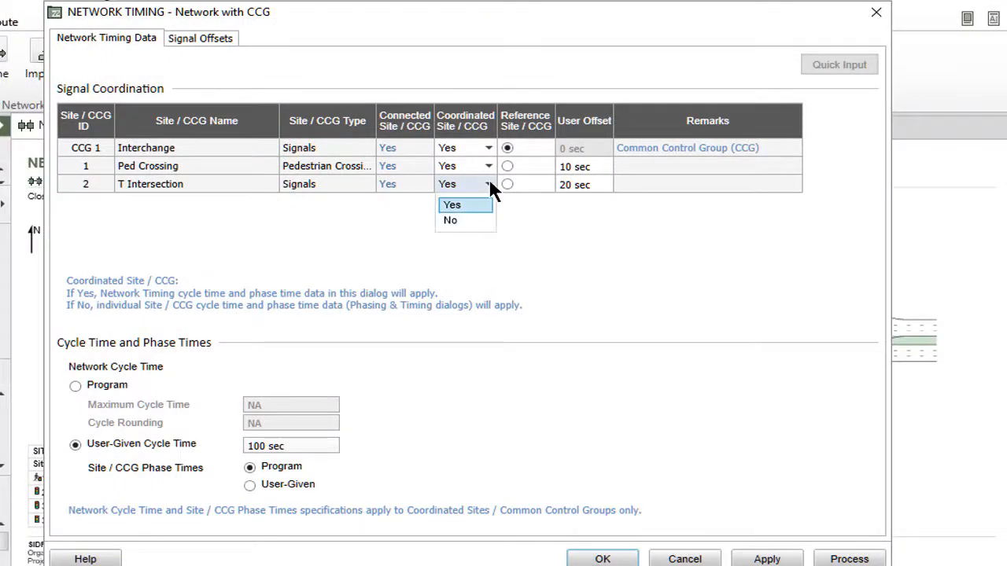
pyautogui.click(472, 219)
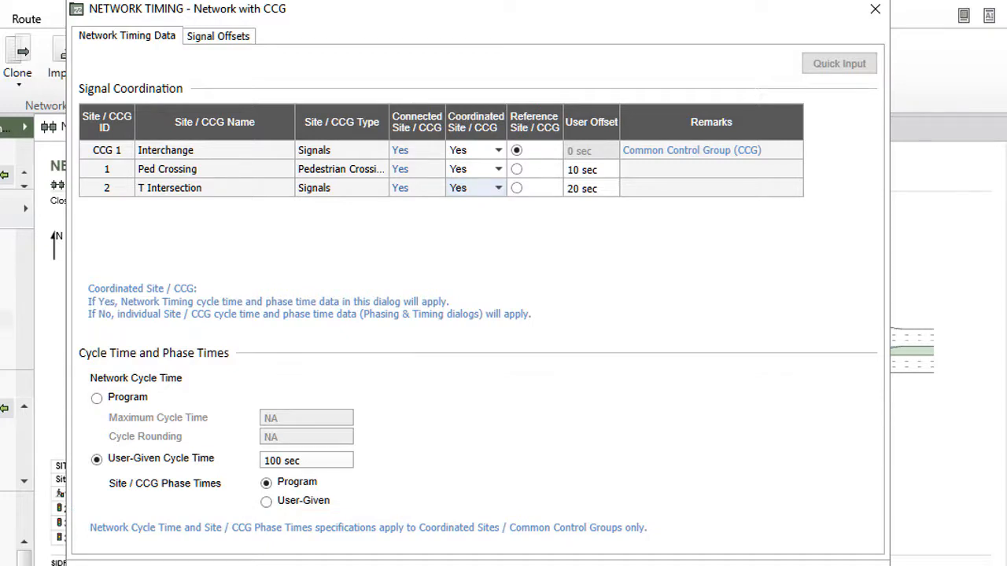
pyautogui.click(497, 189)
pyautogui.click(483, 225)
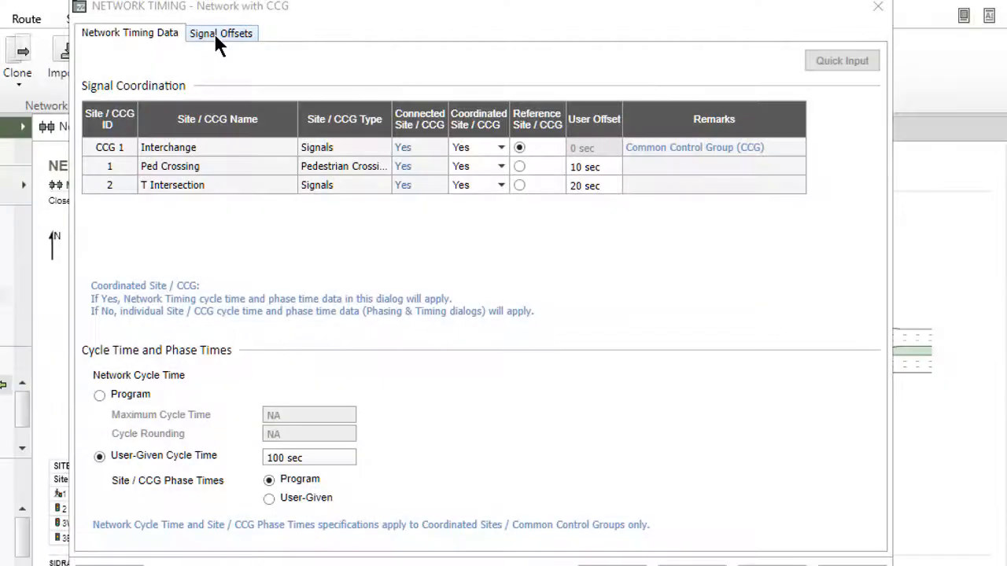
# Step: Review the signal offset settings and compare them with the user offsets in the network timing data
pyautogui.click(216, 33)
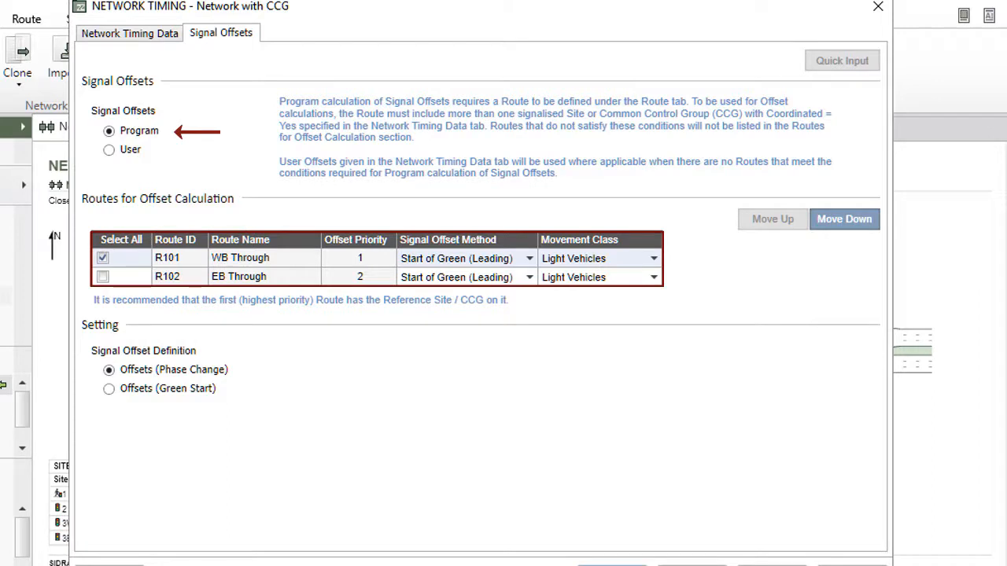
pyautogui.click(137, 33)
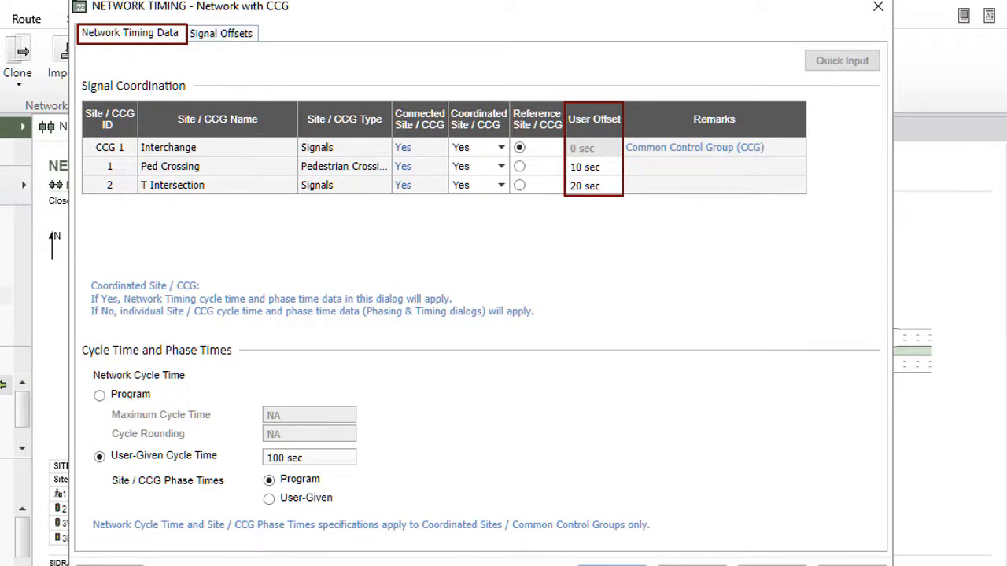
pyautogui.click(236, 35)
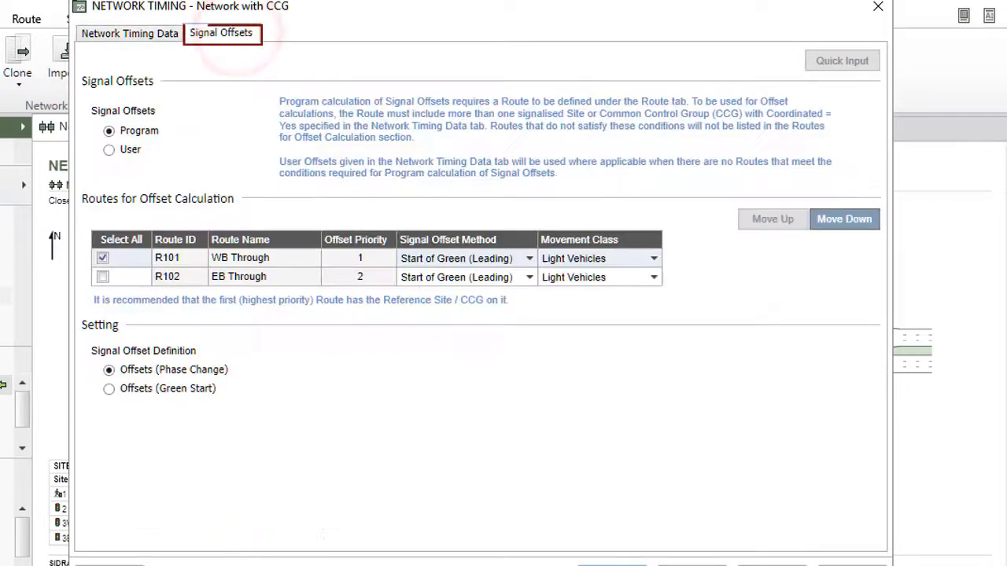
# Step: Switch the offset calculation route from WB Through to EB Through and back to WB Through
pyautogui.click(104, 257)
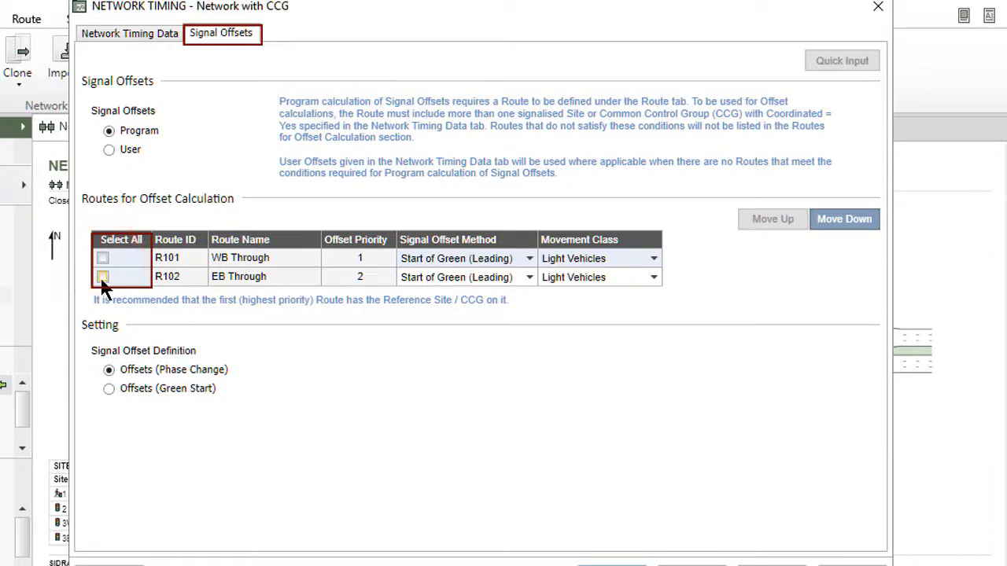
pyautogui.click(103, 277)
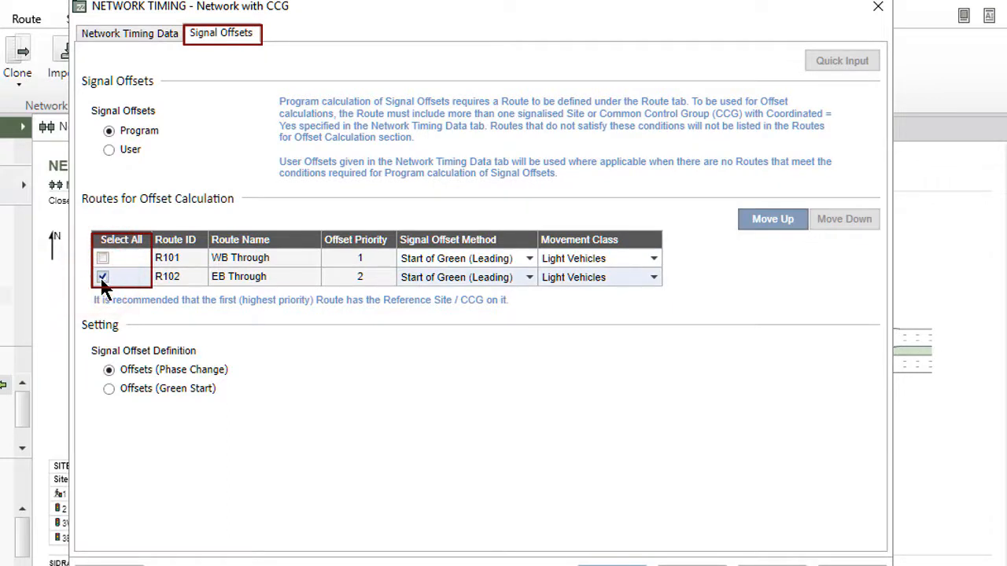
pyautogui.click(103, 257)
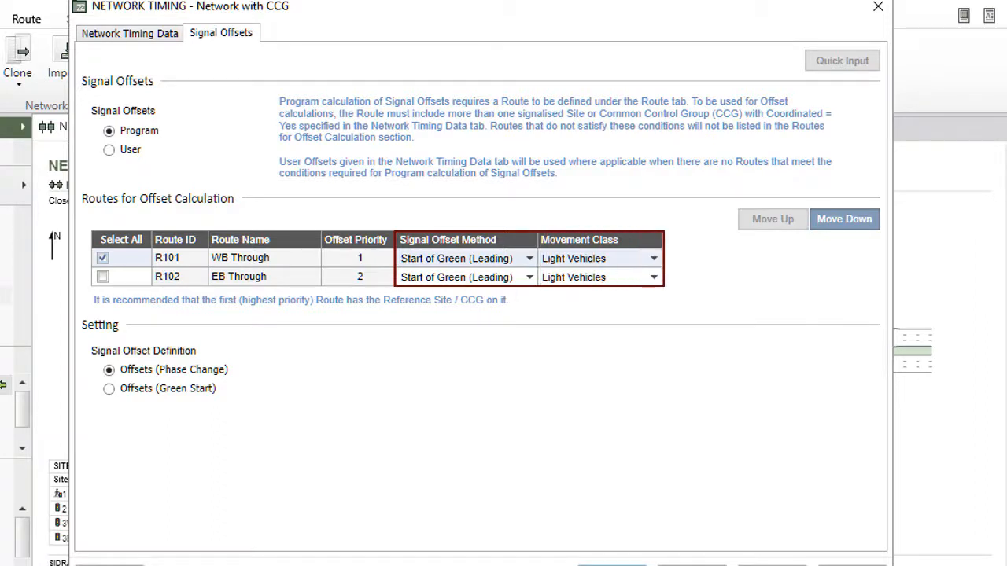
# Step: Examine the available signal offset methods and movement classes for the EB Through route
pyautogui.click(528, 277)
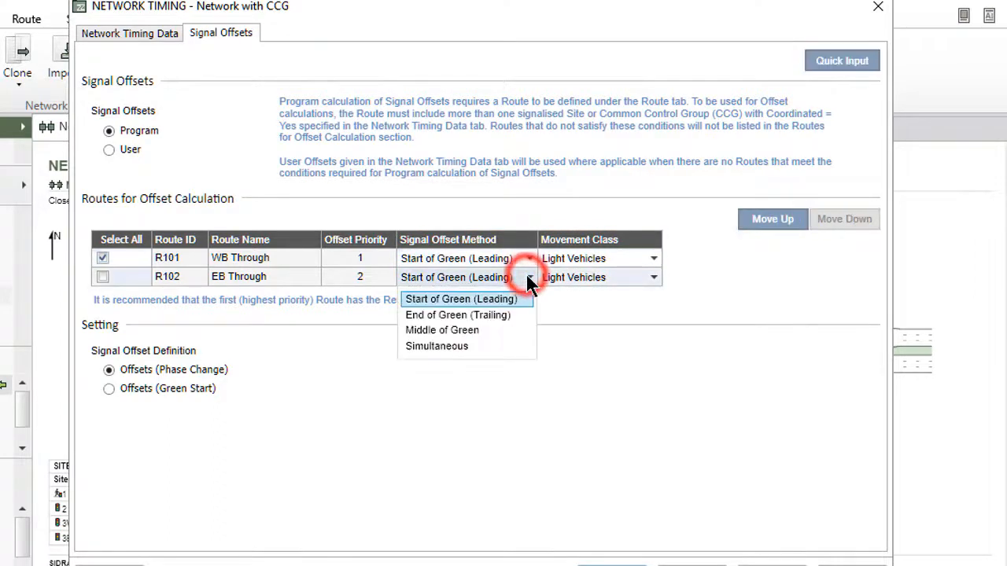
pyautogui.click(654, 275)
pyautogui.click(655, 275)
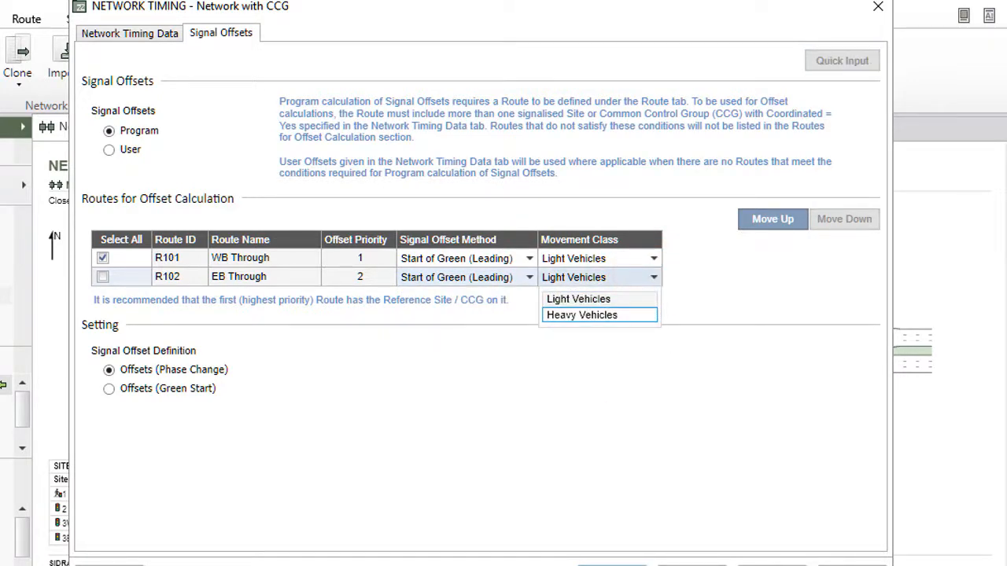
# Step: Set the signal offsets to User, review the user offsets, and accept the network timing settings
pyautogui.click(108, 147)
pyautogui.click(108, 147)
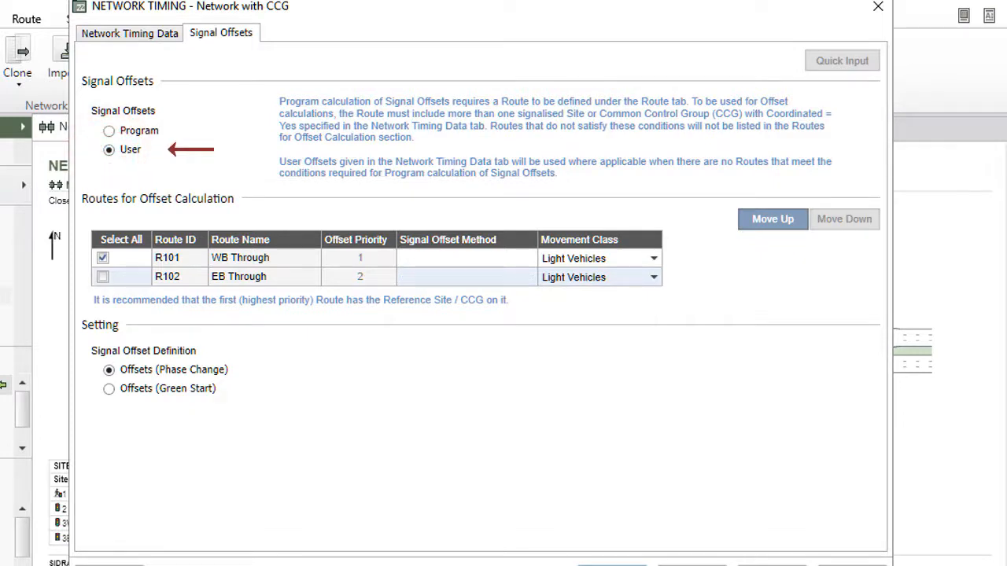
pyautogui.click(378, 258)
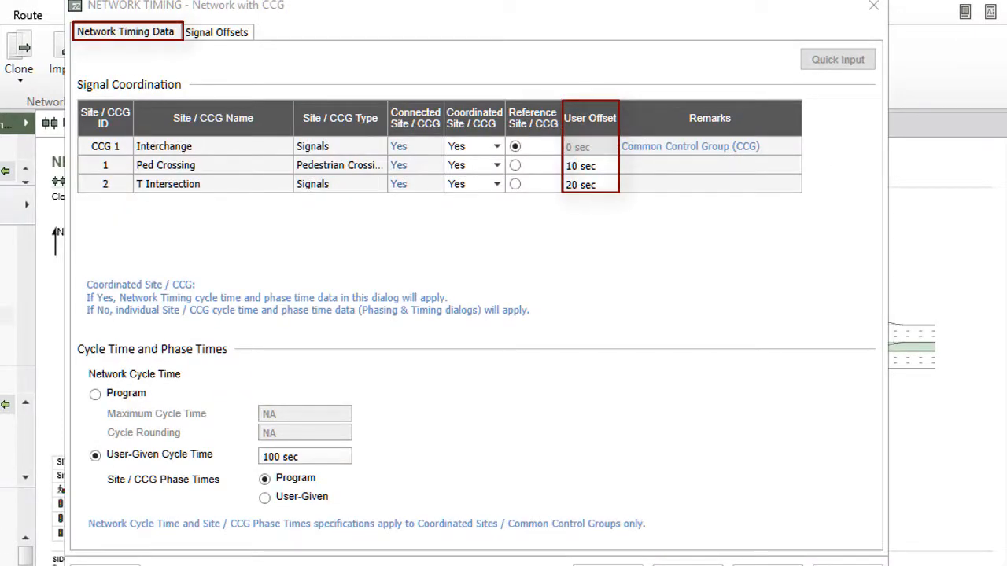
pyautogui.click(223, 30)
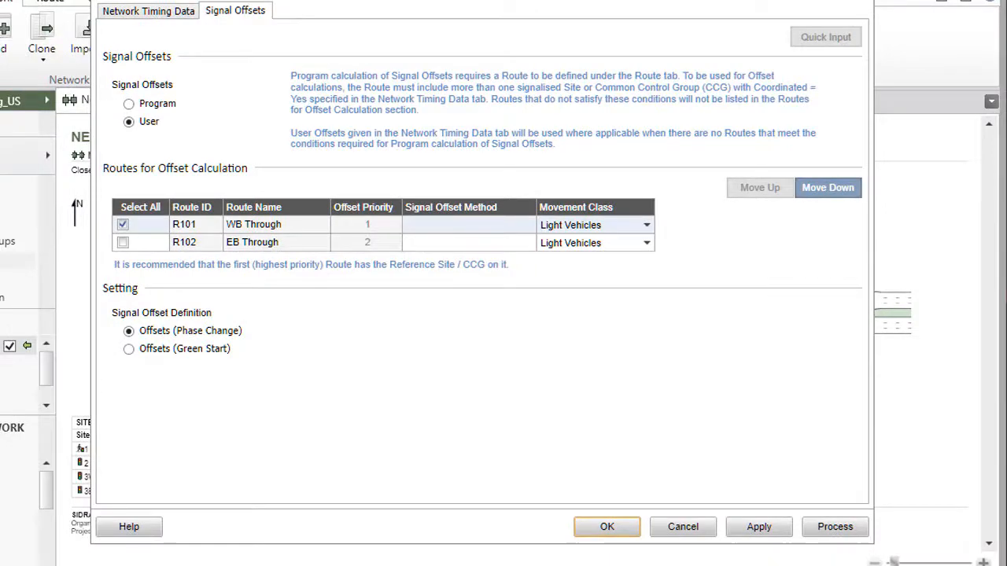
pyautogui.click(615, 527)
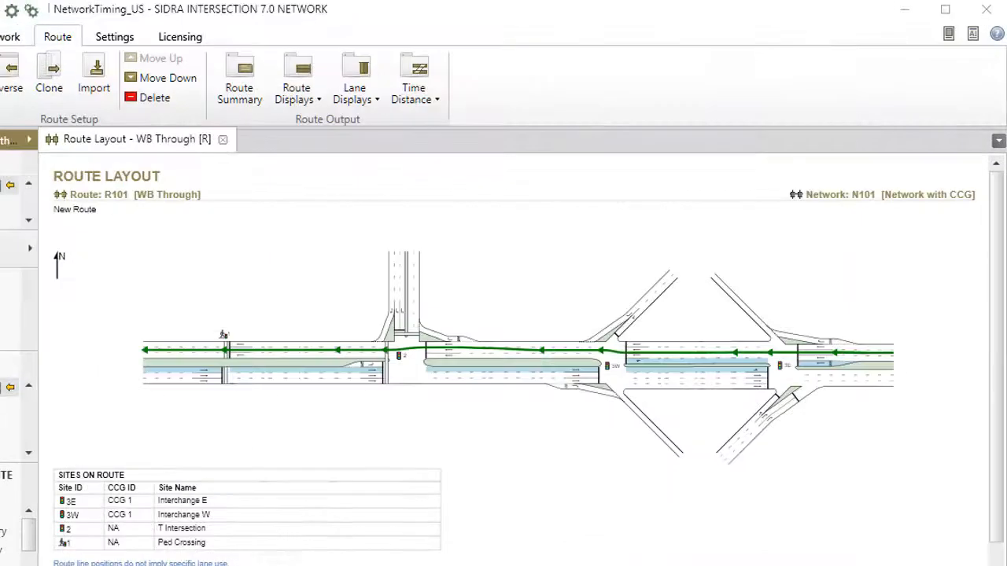